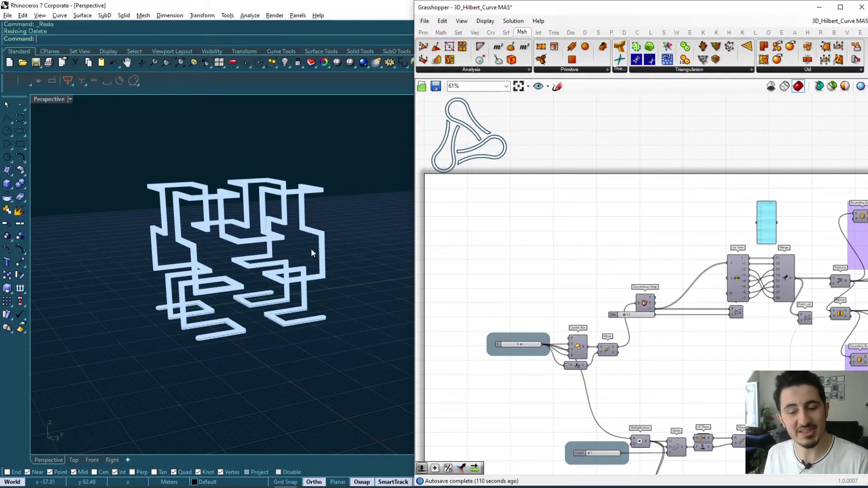
Orbit the Perspective view to see the Hilbert maze model from another angle
{"action": "mouse_move", "coordinate": [310, 252]}
{"action": "right_mouse_down"}
{"action": "mouse_move", "coordinate": [305, 268]}
{"action": "mouse_move", "coordinate": [330, 286]}
{"action": "right_mouse_up"}
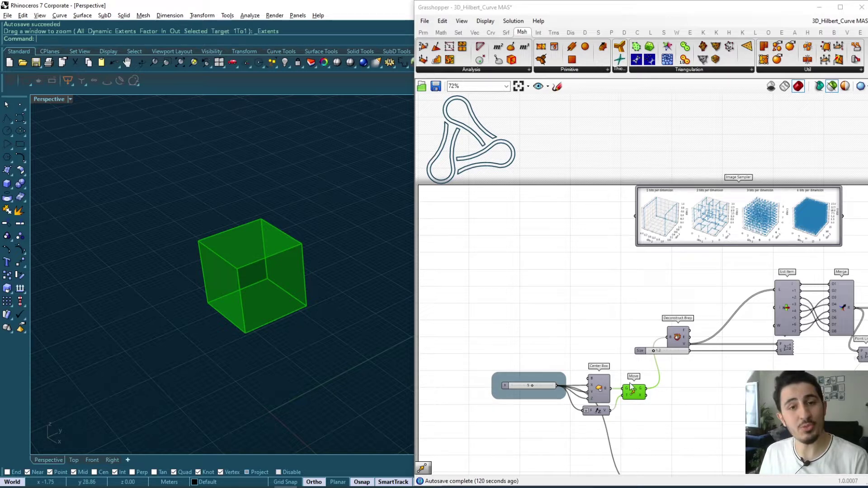
{"action": "scroll", "coordinate": [703, 384], "scroll_direction": "up", "scroll_amount": 3}
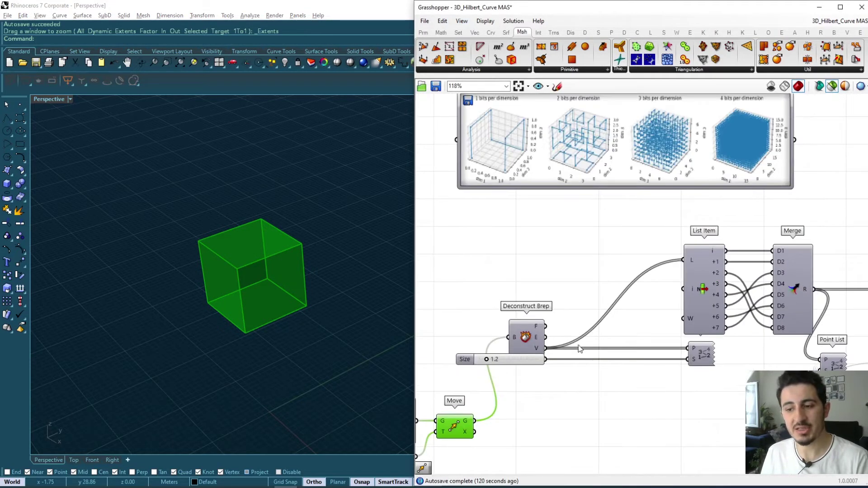
Preview the Move cube with its Point List corner labels 0–7 and orbit to inspect them
{"action": "left_click", "coordinate": [703, 356]}
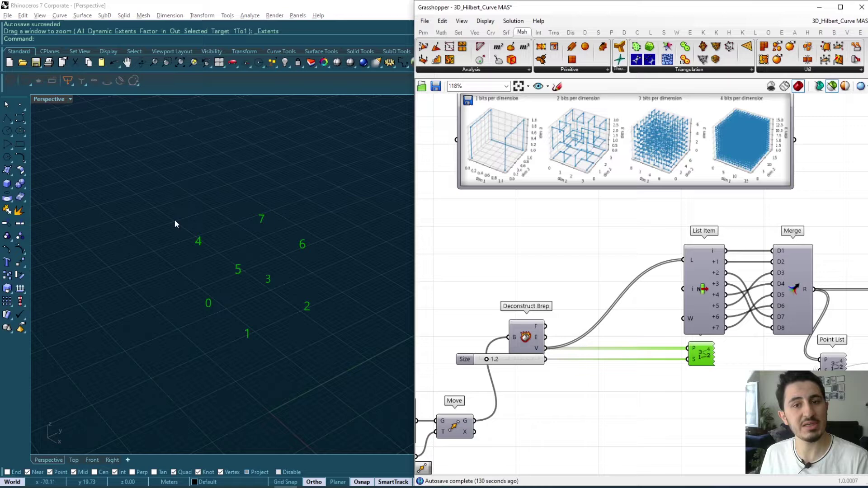
{"action": "left_click", "coordinate": [456, 427], "text": "shift"}
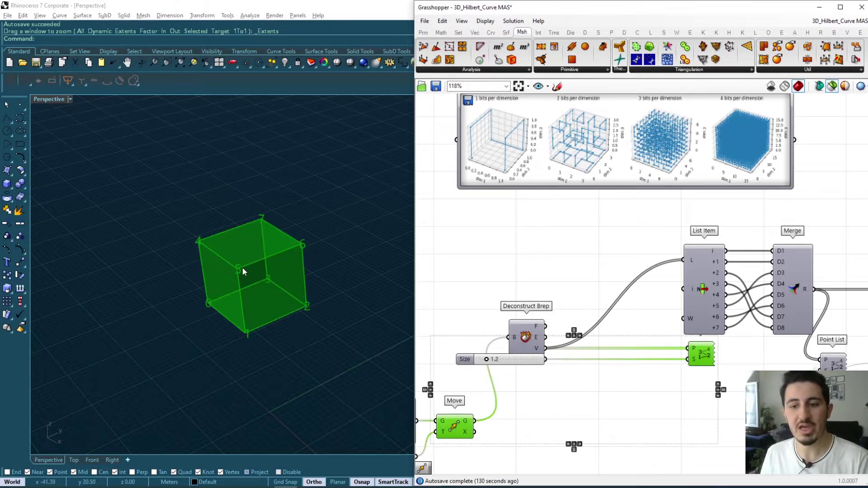
{"action": "scroll", "coordinate": [278, 298], "scroll_direction": "up", "scroll_amount": 2}
{"action": "right_click_drag", "start_coordinate": [320, 316], "coordinate": [303, 291]}
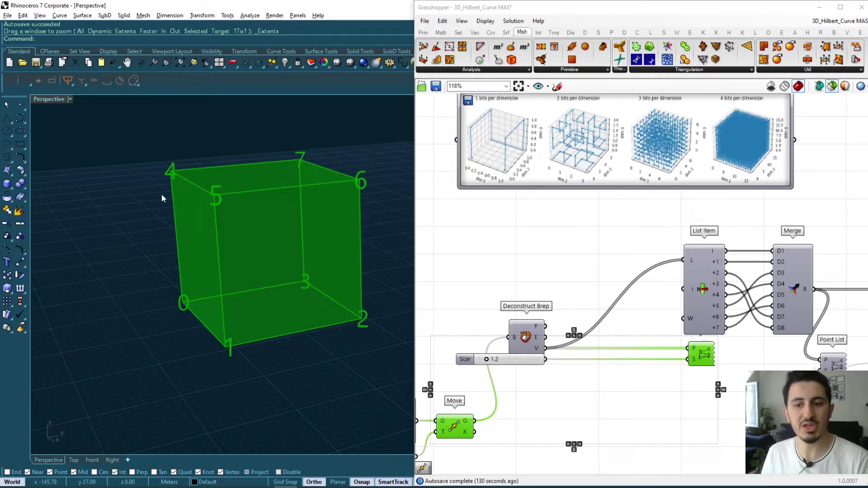
{"action": "mouse_move", "coordinate": [252, 187]}
{"action": "right_mouse_down"}
{"action": "mouse_move", "coordinate": [319, 184]}
{"action": "mouse_move", "coordinate": [272, 190]}
{"action": "mouse_move", "coordinate": [273, 220]}
{"action": "right_mouse_up"}
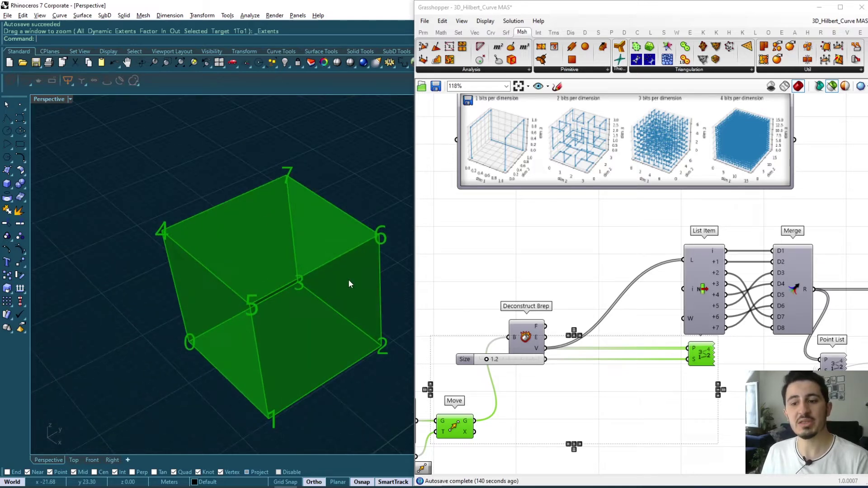
{"action": "right_click_drag", "start_coordinate": [348, 283], "coordinate": [334, 276]}
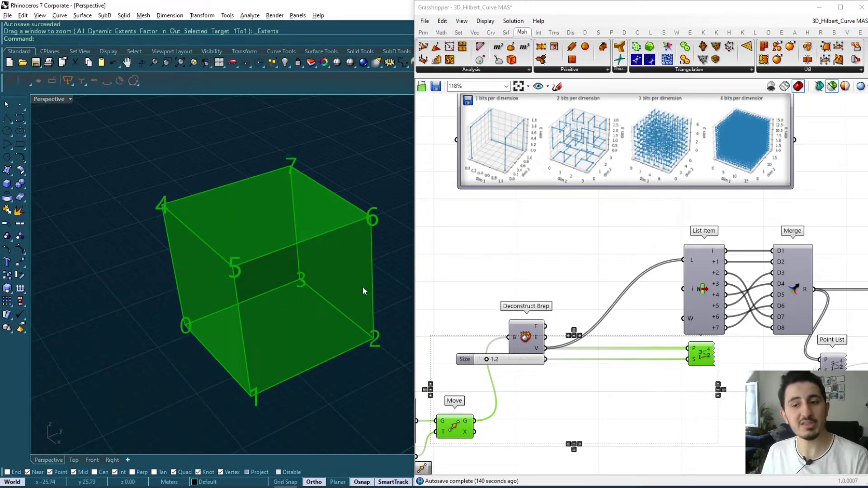
{"action": "right_click_drag", "start_coordinate": [529, 213], "coordinate": [580, 260]}
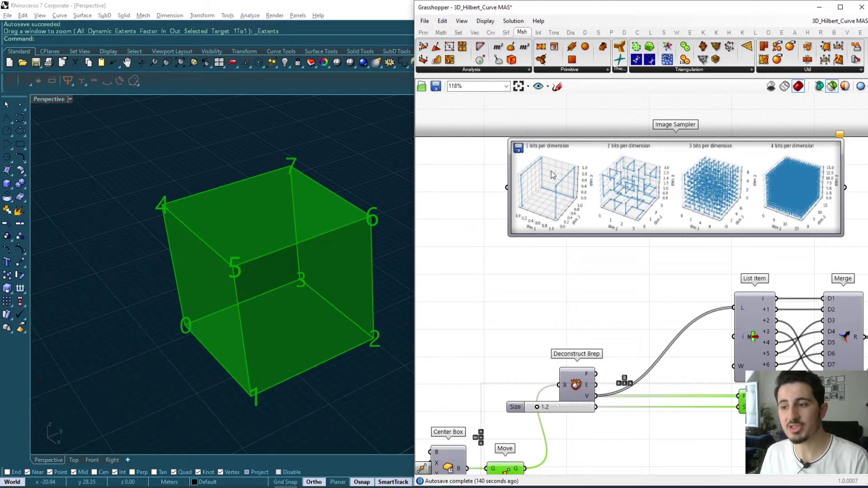
{"action": "scroll", "coordinate": [551, 171], "scroll_direction": "up", "scroll_amount": 3}
{"action": "scroll", "coordinate": [541, 167], "scroll_direction": "up", "scroll_amount": 3}
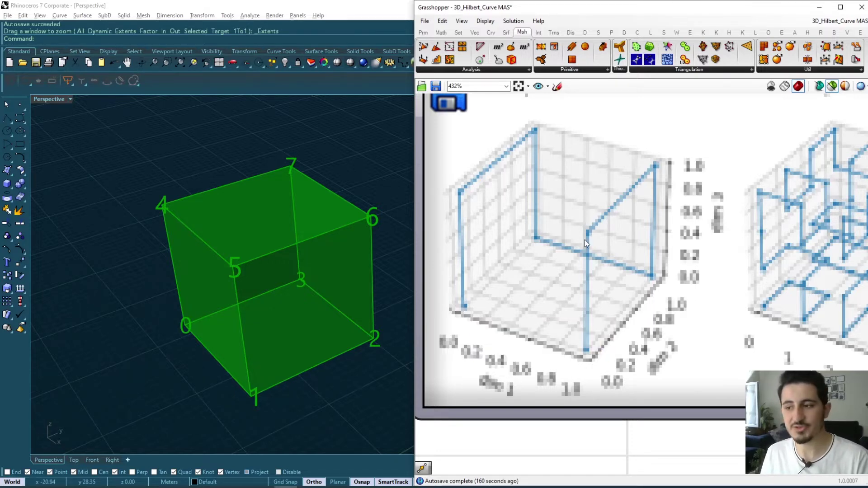
{"action": "scroll", "coordinate": [585, 239], "scroll_direction": "down", "scroll_amount": 3}
{"action": "scroll", "coordinate": [584, 240], "scroll_direction": "down", "scroll_amount": 2}
{"action": "scroll", "coordinate": [582, 231], "scroll_direction": "up", "scroll_amount": 3}
{"action": "scroll", "coordinate": [656, 323], "scroll_direction": "up", "scroll_amount": 1}
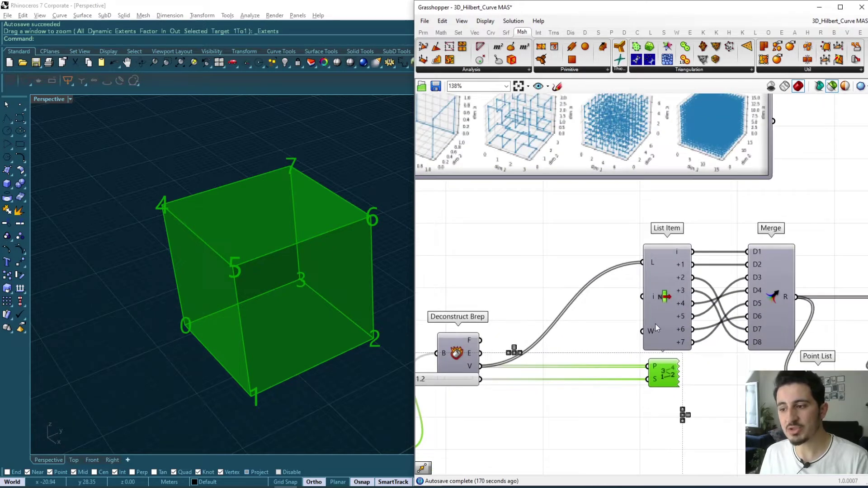
{"action": "scroll", "coordinate": [656, 323], "scroll_direction": "up", "scroll_amount": 1}
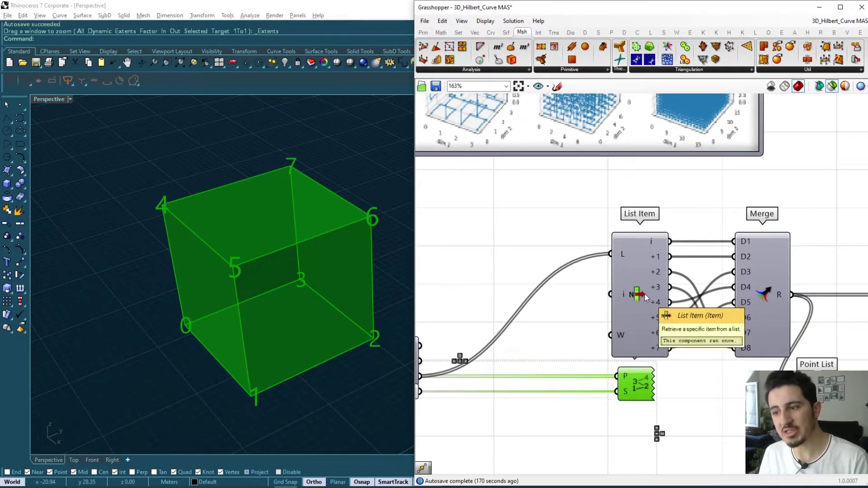
Preview the List Item corners and the cube with its reordered corner numbers
{"action": "left_click", "coordinate": [645, 297]}
{"action": "scroll", "coordinate": [668, 242], "scroll_direction": "up", "scroll_amount": 1}
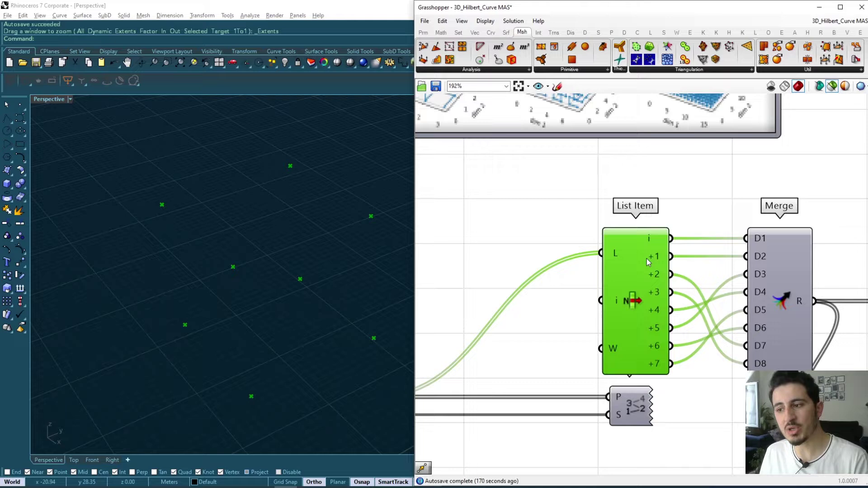
{"action": "scroll", "coordinate": [665, 296], "scroll_direction": "down", "scroll_amount": 1}
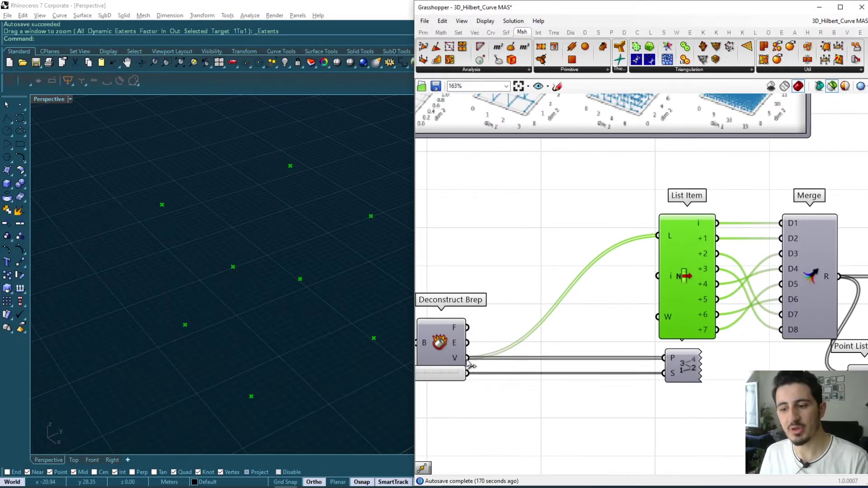
{"action": "right_click_drag", "start_coordinate": [813, 236], "coordinate": [678, 251]}
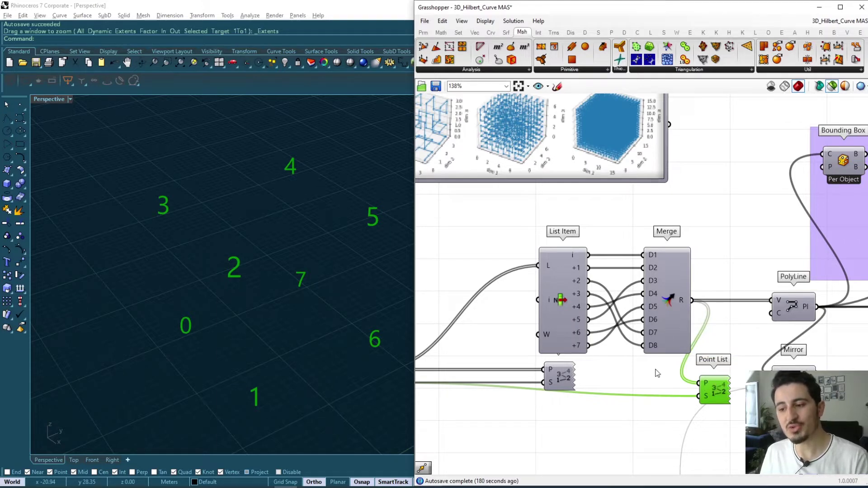
{"action": "right_click_drag", "start_coordinate": [471, 393], "coordinate": [629, 382]}
{"action": "left_click", "coordinate": [431, 445], "text": "shift"}
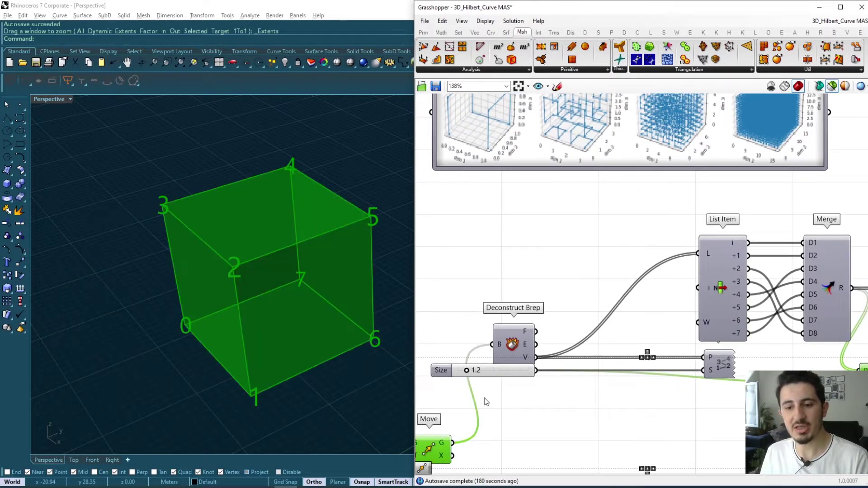
{"action": "right_click_drag", "start_coordinate": [814, 364], "coordinate": [709, 350]}
Inspect the renumbered corners, including 5 and 6, and preview the open polyline through them
{"action": "right_click_drag", "start_coordinate": [272, 330], "coordinate": [222, 366]}
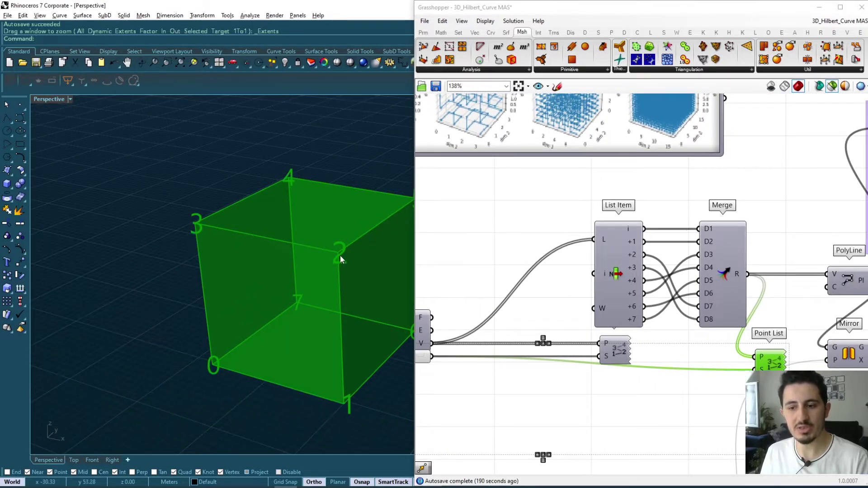
{"action": "mouse_move", "coordinate": [208, 225]}
{"action": "right_mouse_down"}
{"action": "mouse_move", "coordinate": [199, 236]}
{"action": "mouse_move", "coordinate": [218, 180]}
{"action": "right_mouse_up"}
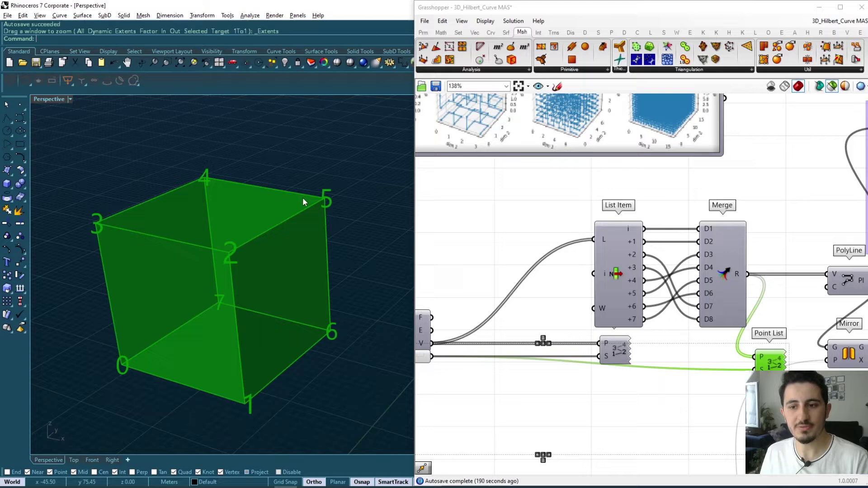
{"action": "mouse_move", "coordinate": [199, 296]}
{"action": "right_mouse_down"}
{"action": "mouse_move", "coordinate": [277, 294]}
{"action": "mouse_move", "coordinate": [267, 295]}
{"action": "mouse_move", "coordinate": [285, 301]}
{"action": "right_mouse_up"}
{"action": "right_click_drag", "start_coordinate": [761, 308], "coordinate": [629, 312]}
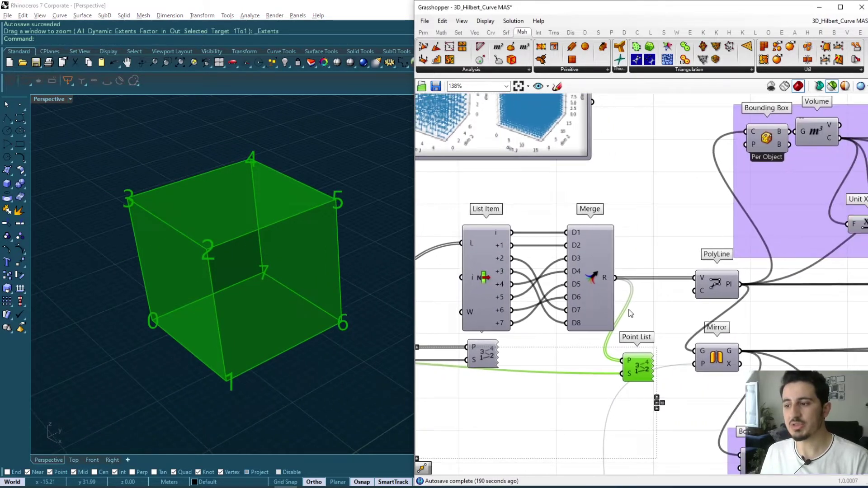
{"action": "left_click", "coordinate": [715, 286]}
Window-select List Item, Merge and PolyLine, then isolate the first eight-point polyline in the preview
{"action": "left_click_drag", "start_coordinate": [716, 286], "coordinate": [695, 286]}
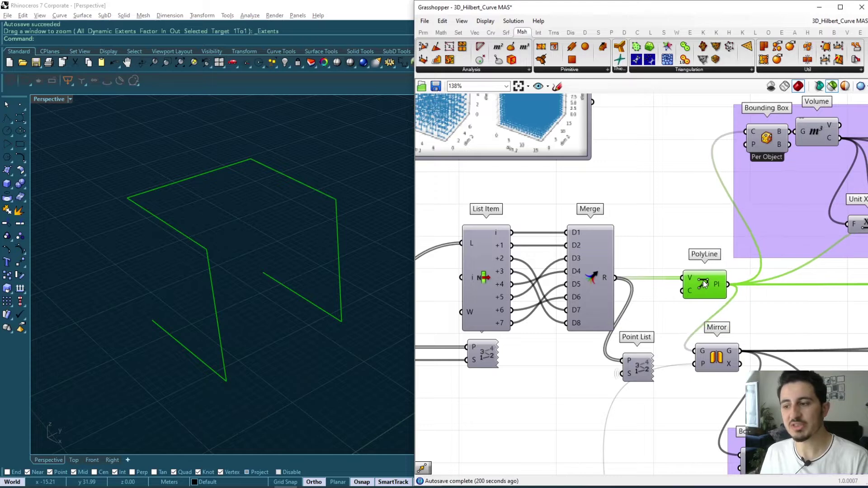
{"action": "mouse_move", "coordinate": [286, 302]}
{"action": "right_mouse_down"}
{"action": "mouse_move", "coordinate": [307, 305]}
{"action": "mouse_move", "coordinate": [292, 306]}
{"action": "right_mouse_up"}
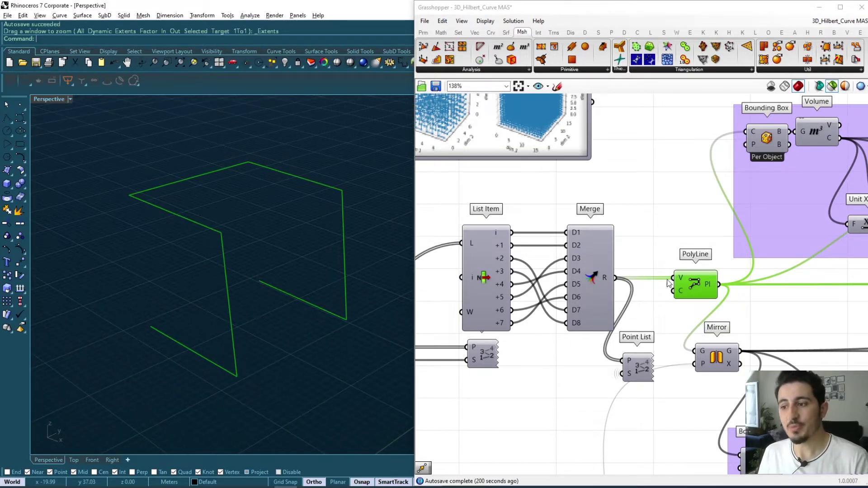
{"action": "scroll", "coordinate": [670, 285], "scroll_direction": "down", "scroll_amount": 2}
{"action": "right_click_drag", "start_coordinate": [723, 273], "coordinate": [752, 290]}
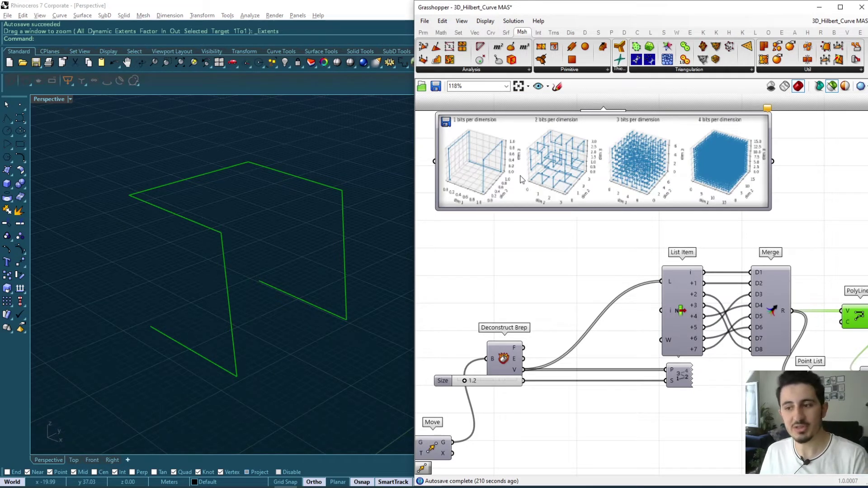
{"action": "mouse_move", "coordinate": [753, 281]}
{"action": "right_mouse_down"}
{"action": "mouse_move", "coordinate": [742, 279]}
{"action": "mouse_move", "coordinate": [713, 304]}
{"action": "right_mouse_up"}
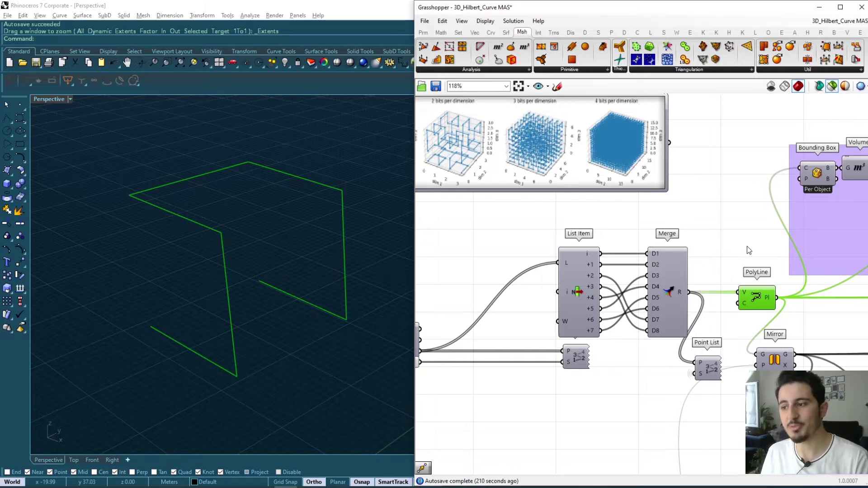
{"action": "left_click_drag", "start_coordinate": [746, 247], "coordinate": [569, 320]}
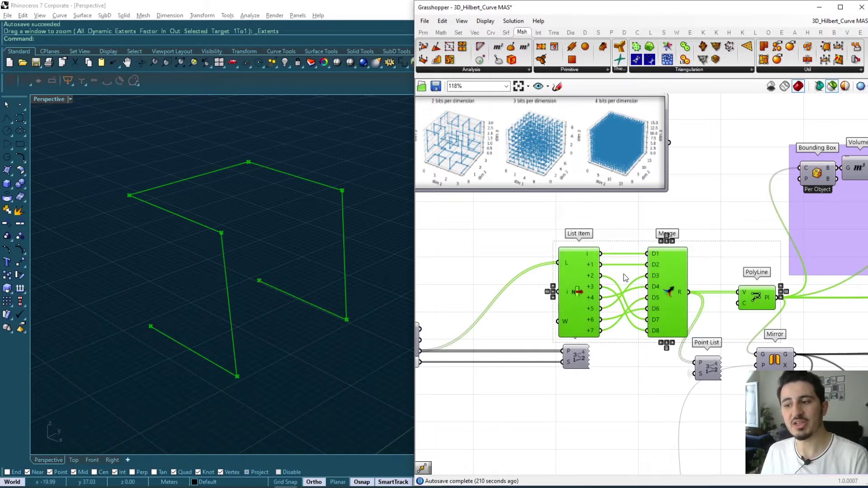
{"action": "right_click_drag", "start_coordinate": [738, 303], "coordinate": [650, 305]}
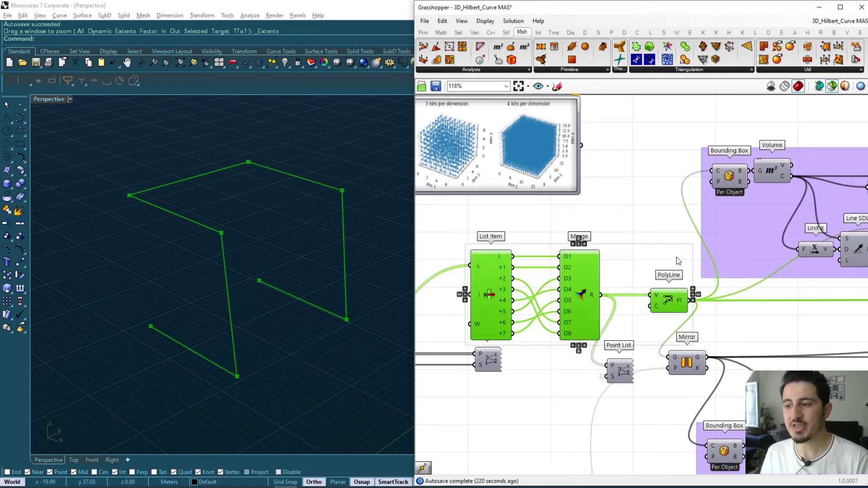
{"action": "left_click_drag", "start_coordinate": [675, 255], "coordinate": [657, 317]}
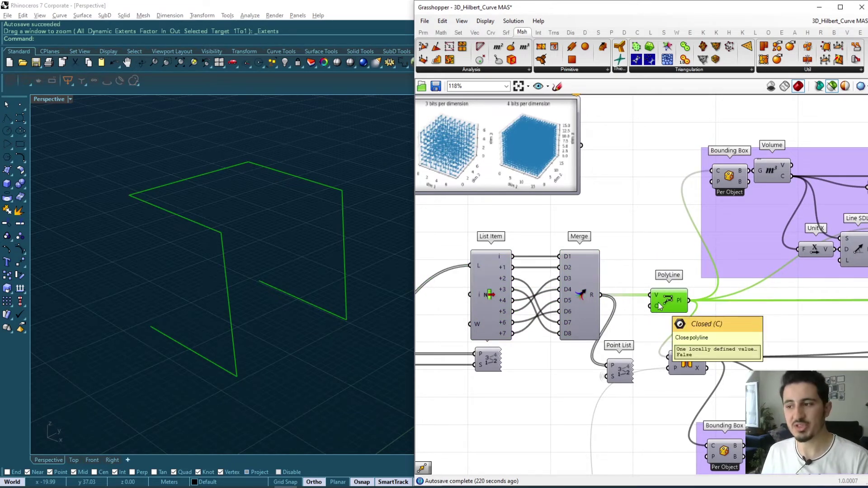
{"action": "scroll", "coordinate": [657, 305], "scroll_direction": "down", "scroll_amount": 2}
{"action": "right_click_drag", "start_coordinate": [745, 302], "coordinate": [514, 325]}
{"action": "scroll", "coordinate": [515, 325], "scroll_direction": "up", "scroll_amount": 1}
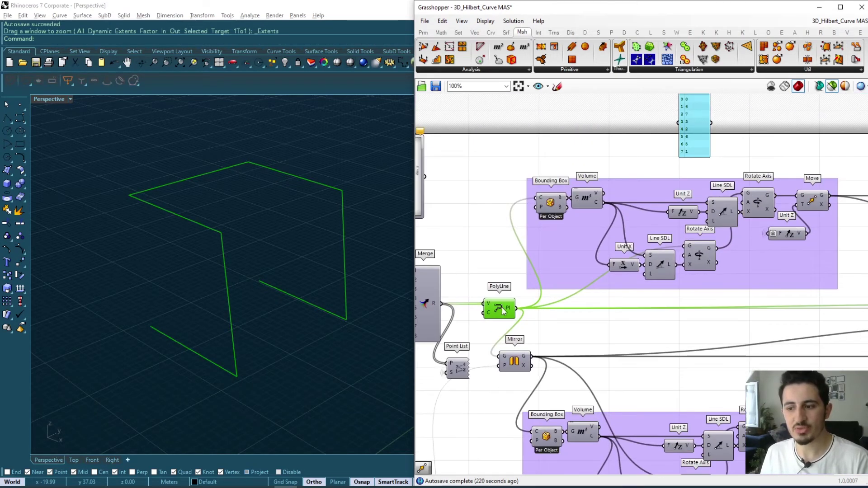
Preview the polyline's bounding box, volume centre and both rotation axis lines
{"action": "left_click", "coordinate": [549, 203], "text": "shift"}
{"action": "left_click", "coordinate": [584, 198], "text": "shift"}
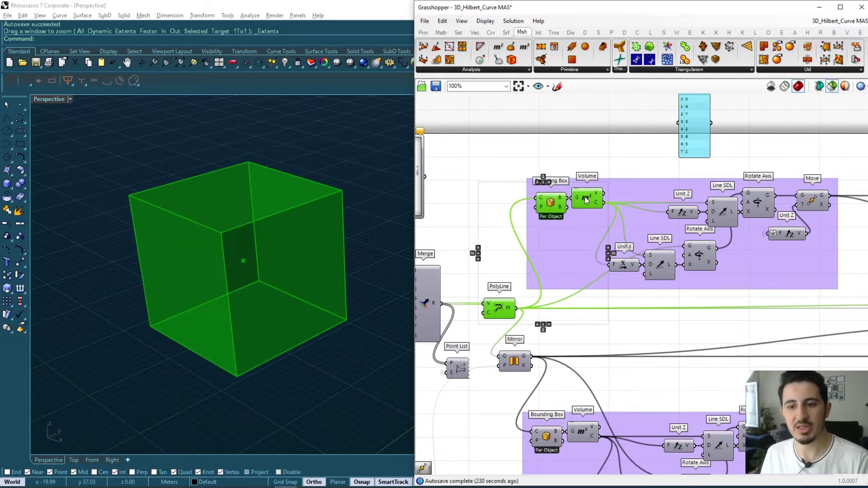
{"action": "right_click_drag", "start_coordinate": [257, 258], "coordinate": [227, 257]}
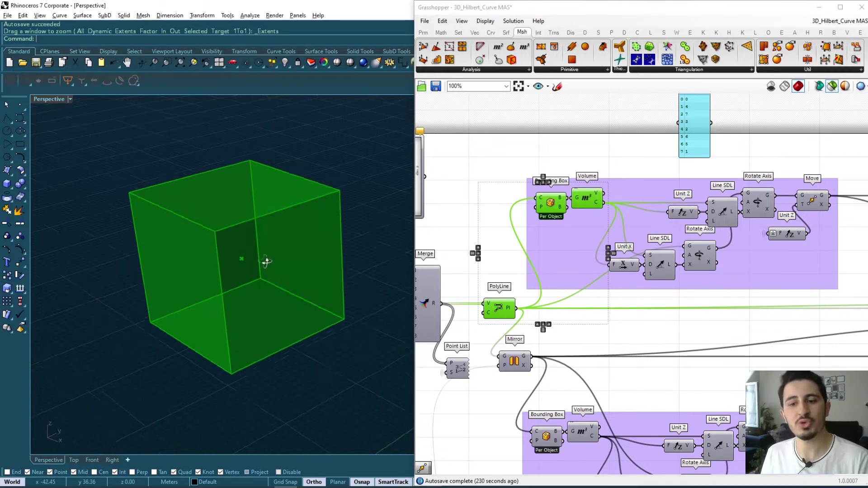
{"action": "right_click_drag", "start_coordinate": [735, 249], "coordinate": [673, 249]}
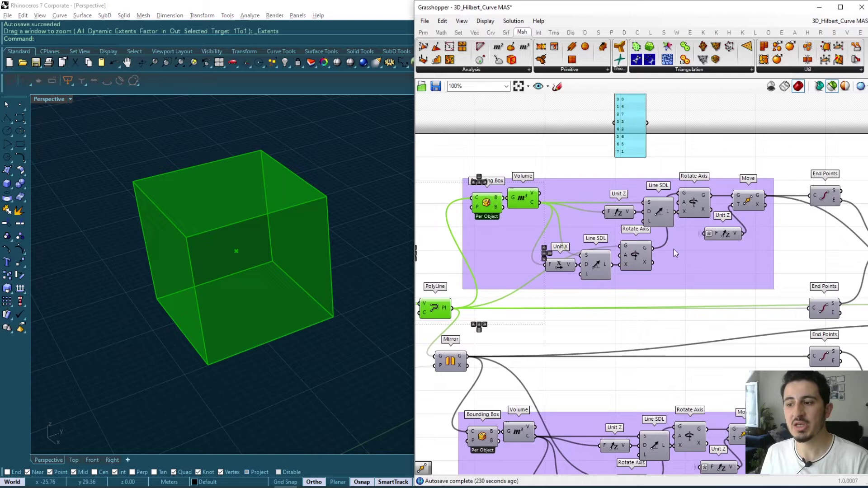
{"action": "left_click", "coordinate": [659, 212], "text": "shift"}
{"action": "right_click_drag", "start_coordinate": [331, 239], "coordinate": [277, 188]}
{"action": "scroll", "coordinate": [256, 272], "scroll_direction": "up", "scroll_amount": 3}
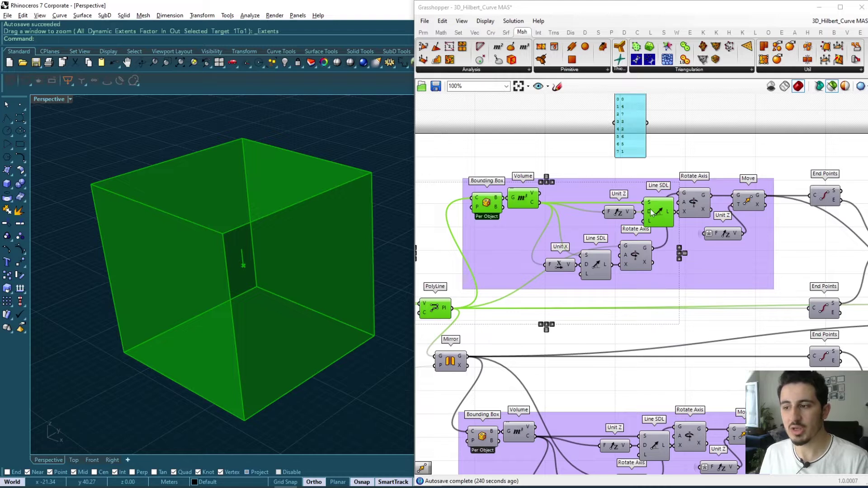
{"action": "left_click", "coordinate": [593, 263], "text": "shift"}
{"action": "right_click_drag", "start_coordinate": [241, 252], "coordinate": [261, 245]}
{"action": "scroll", "coordinate": [275, 267], "scroll_direction": "up", "scroll_amount": 5}
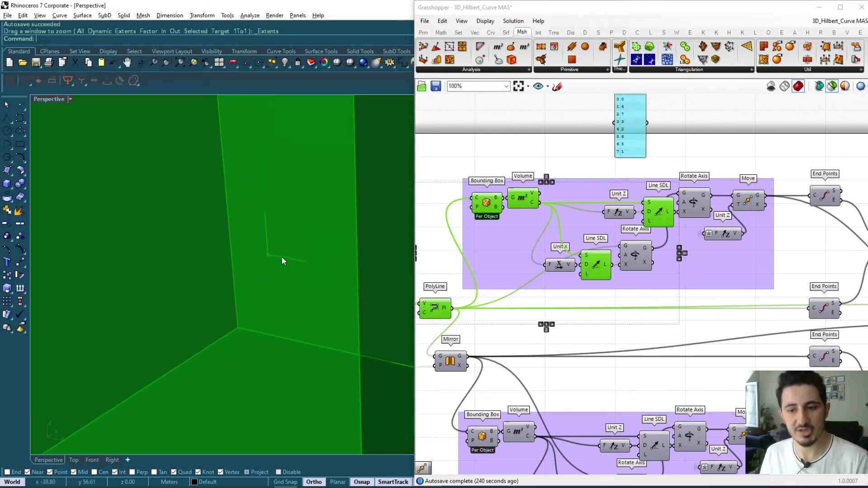
{"action": "scroll", "coordinate": [639, 262], "scroll_direction": "down", "scroll_amount": 2}
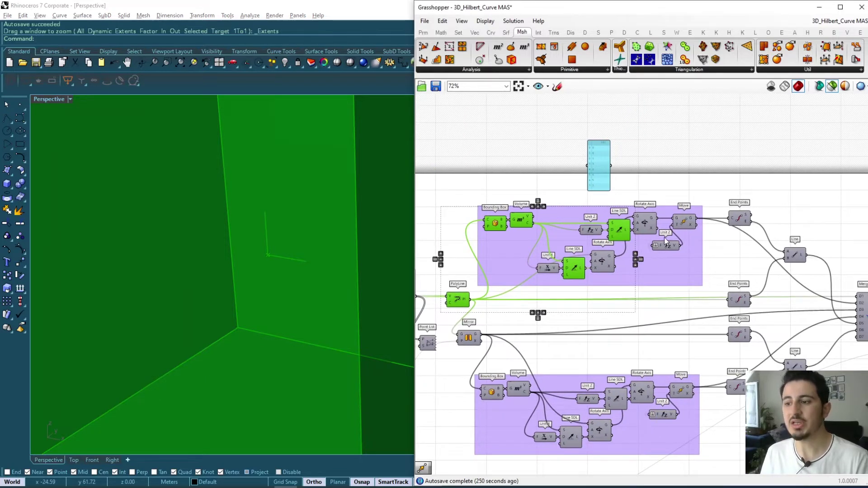
Preview the rotated, moved polyline copy against the original polyline
{"action": "left_click", "coordinate": [430, 292]}
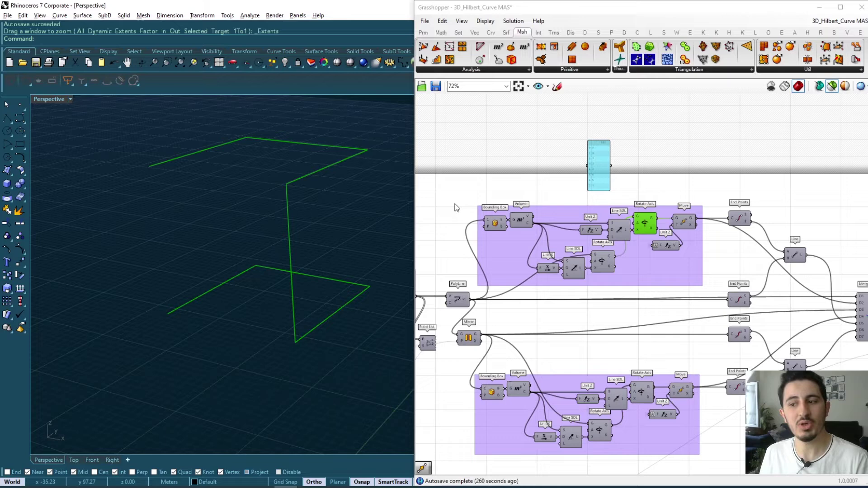
{"action": "left_click", "coordinate": [456, 299]}
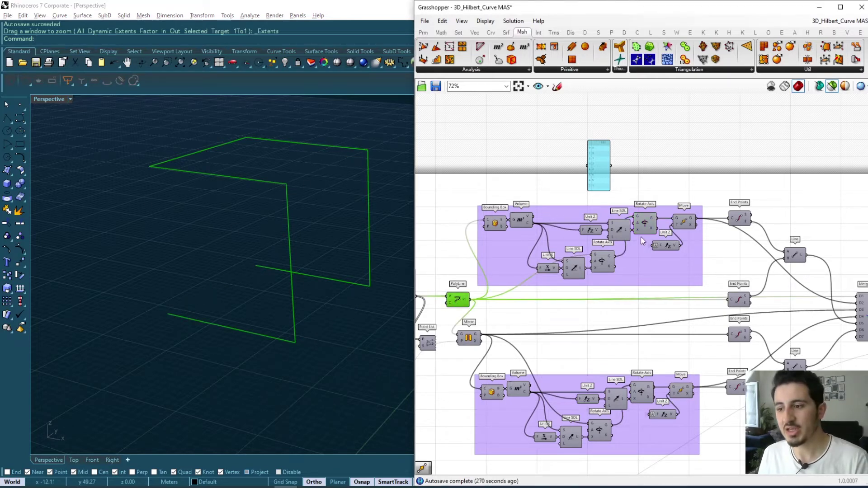
{"action": "left_click", "coordinate": [648, 224]}
{"action": "left_click", "coordinate": [685, 223]}
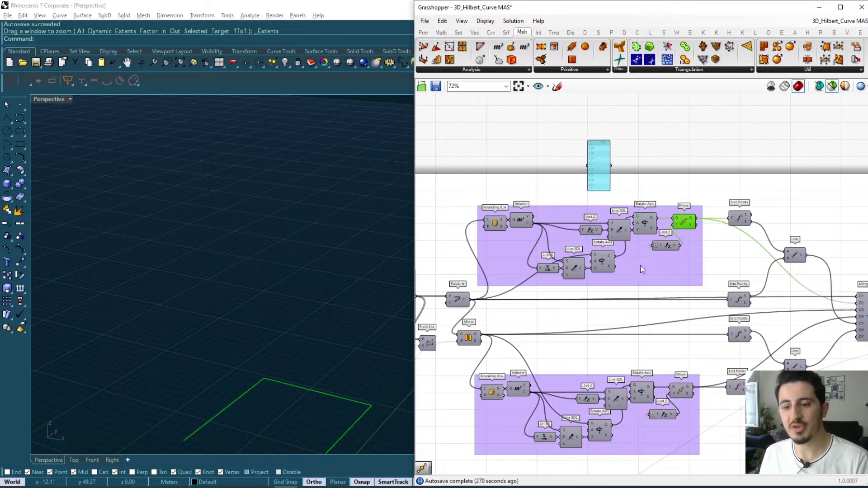
{"action": "scroll", "coordinate": [300, 280], "scroll_direction": "down", "scroll_amount": 2}
{"action": "scroll", "coordinate": [291, 233], "scroll_direction": "down", "scroll_amount": 2}
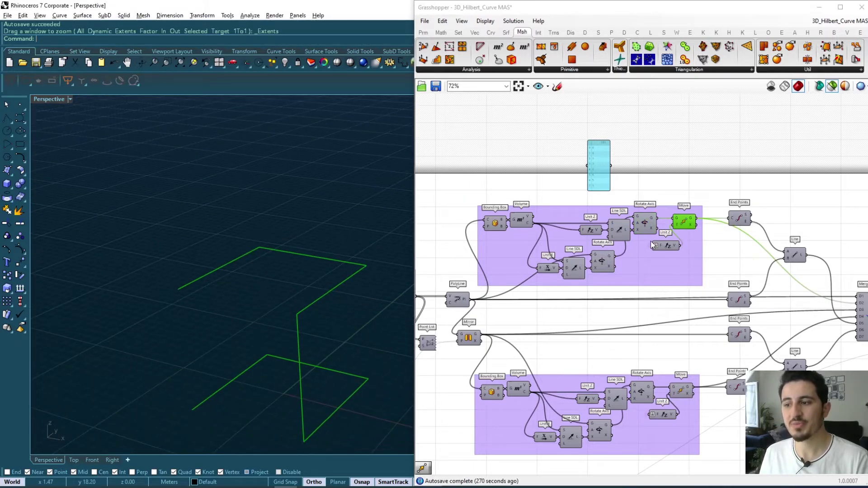
{"action": "scroll", "coordinate": [265, 277], "scroll_direction": "down", "scroll_amount": 2}
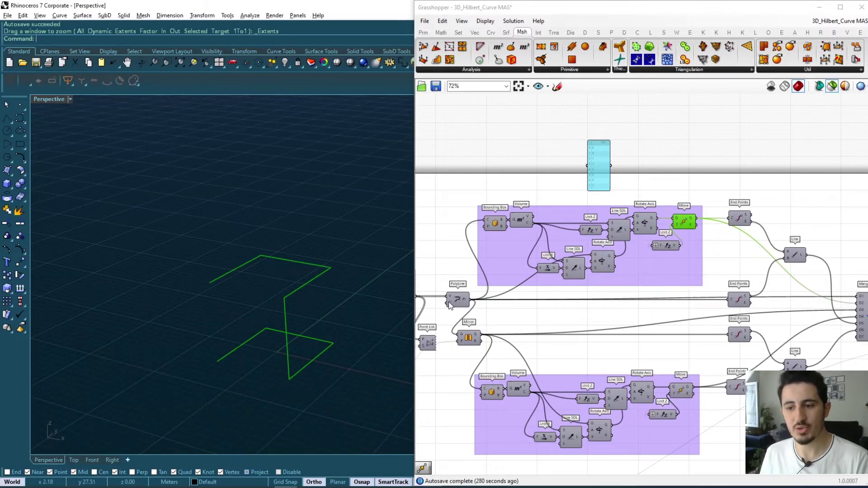
Show the original polyline with its mirrored copy and orbit to compare them
{"action": "left_click", "coordinate": [456, 299], "text": "shift"}
{"action": "mouse_move", "coordinate": [244, 258]}
{"action": "right_mouse_down"}
{"action": "mouse_move", "coordinate": [269, 244]}
{"action": "mouse_move", "coordinate": [295, 300]}
{"action": "mouse_move", "coordinate": [301, 378]}
{"action": "right_mouse_up"}
{"action": "right_click_drag", "start_coordinate": [290, 304], "coordinate": [310, 278]}
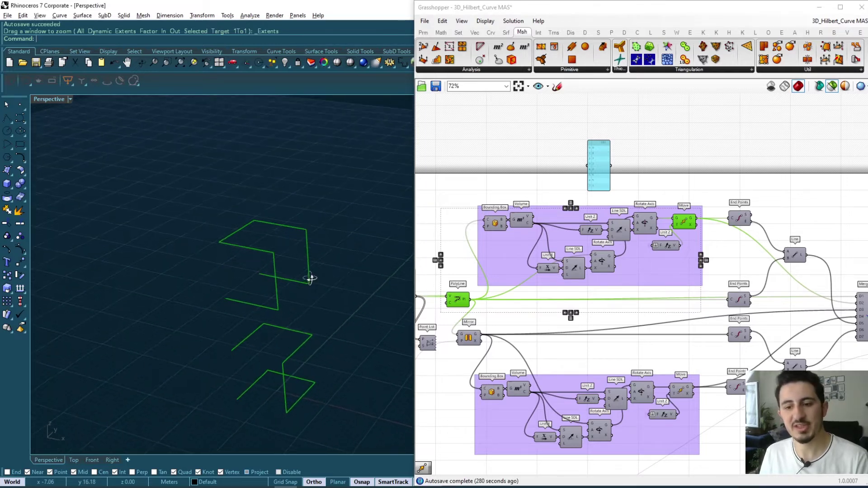
{"action": "scroll", "coordinate": [524, 318], "scroll_direction": "up", "scroll_amount": 1}
{"action": "scroll", "coordinate": [524, 318], "scroll_direction": "up", "scroll_amount": 1}
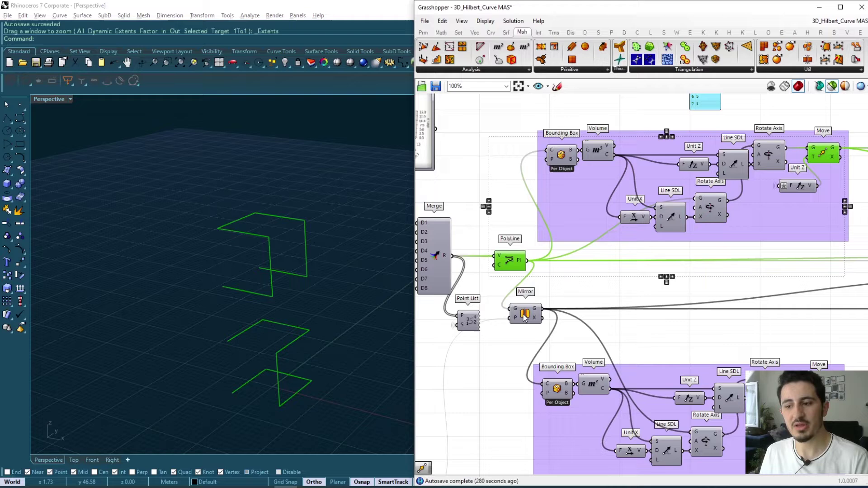
{"action": "left_click", "coordinate": [524, 318]}
{"action": "right_click_drag", "start_coordinate": [352, 280], "coordinate": [313, 302]}
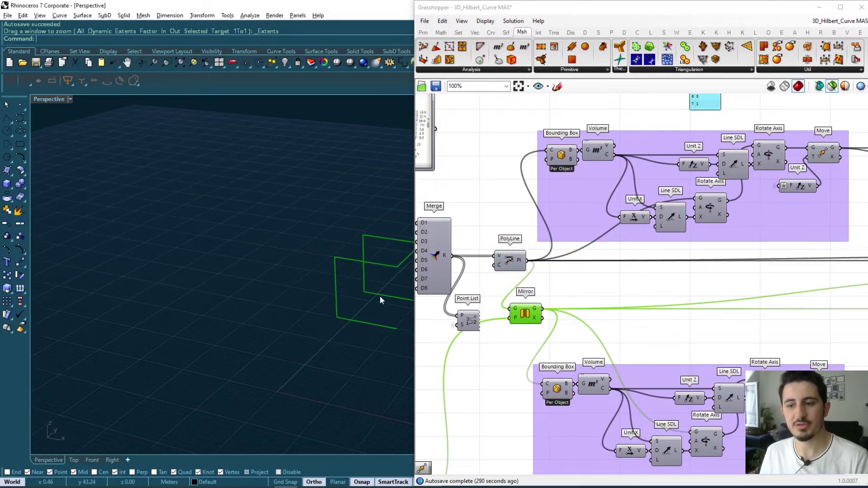
{"action": "left_click", "coordinate": [508, 262]}
{"action": "left_click", "coordinate": [520, 308], "text": "shift"}
{"action": "scroll", "coordinate": [538, 256], "scroll_direction": "down", "scroll_amount": 1}
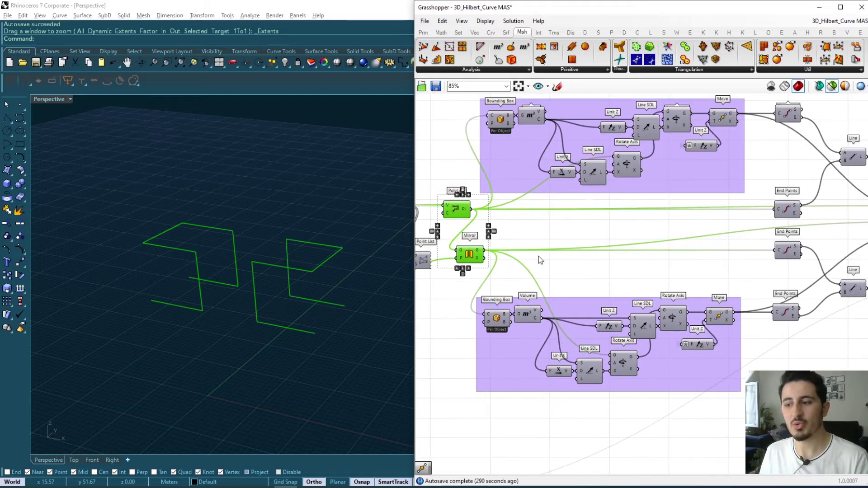
{"action": "left_click", "coordinate": [721, 317]}
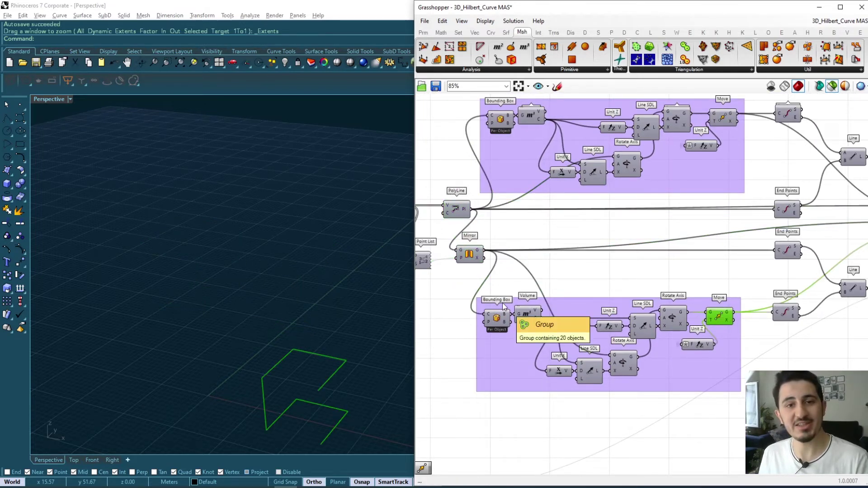
{"action": "left_click", "coordinate": [470, 256], "text": "shift"}
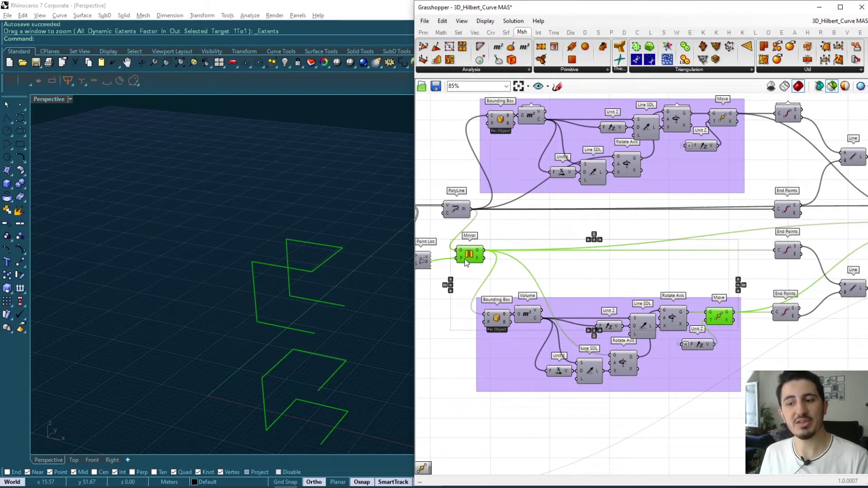
{"action": "left_click", "coordinate": [454, 211], "text": "shift"}
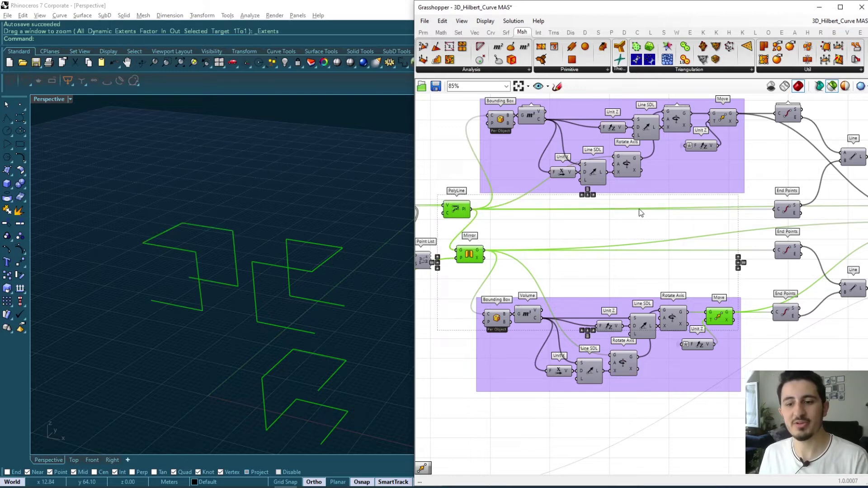
{"action": "right_click_drag", "start_coordinate": [639, 214], "coordinate": [605, 262]}
{"action": "left_click", "coordinate": [681, 167], "text": "shift"}
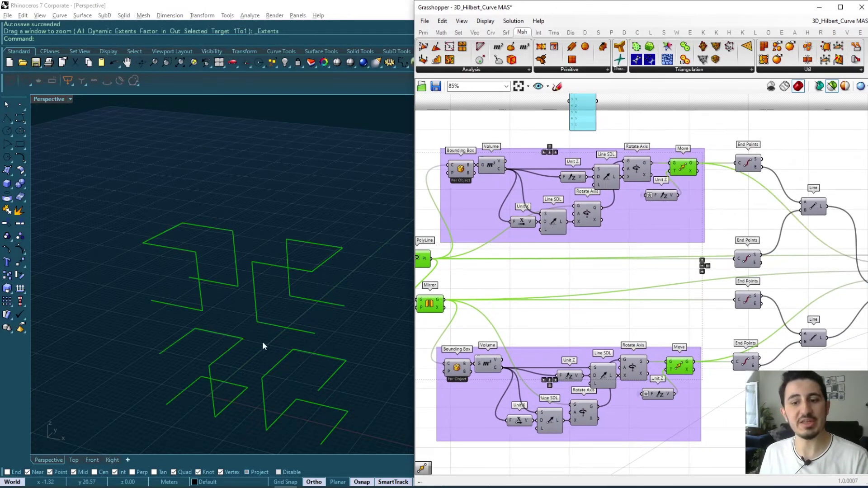
{"action": "right_click_drag", "start_coordinate": [263, 346], "coordinate": [349, 286]}
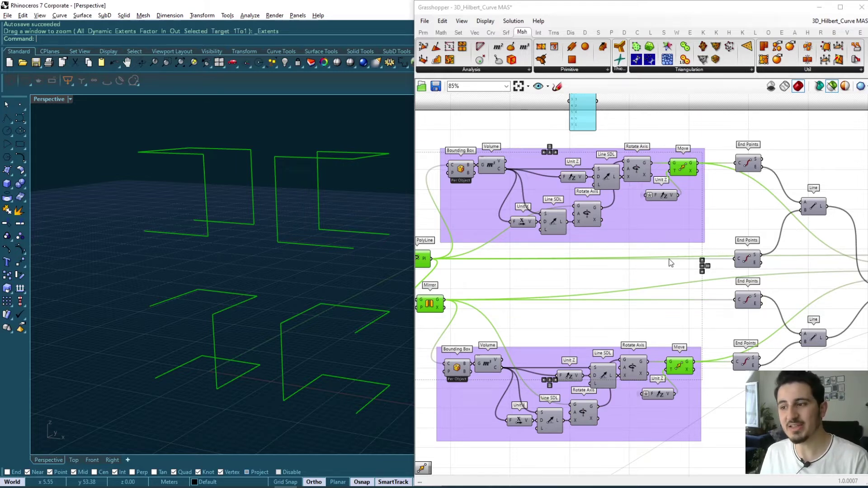
{"action": "right_click_drag", "start_coordinate": [600, 264], "coordinate": [613, 265]}
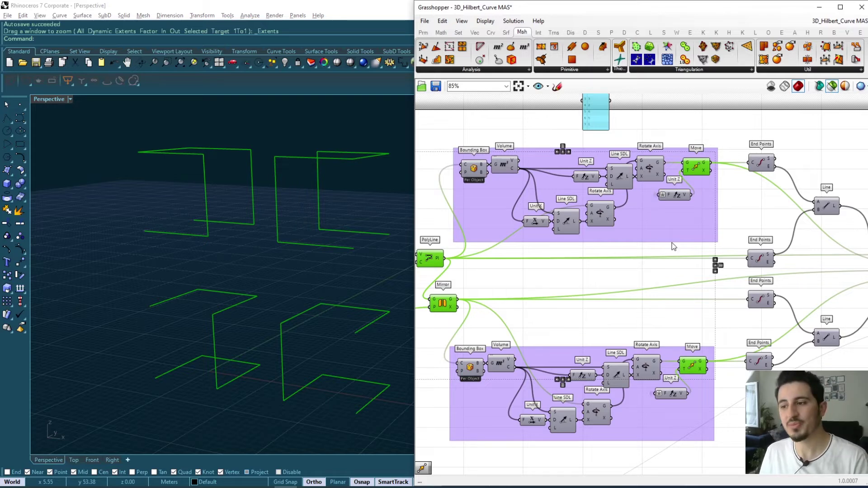
{"action": "right_click_drag", "start_coordinate": [756, 214], "coordinate": [634, 218]}
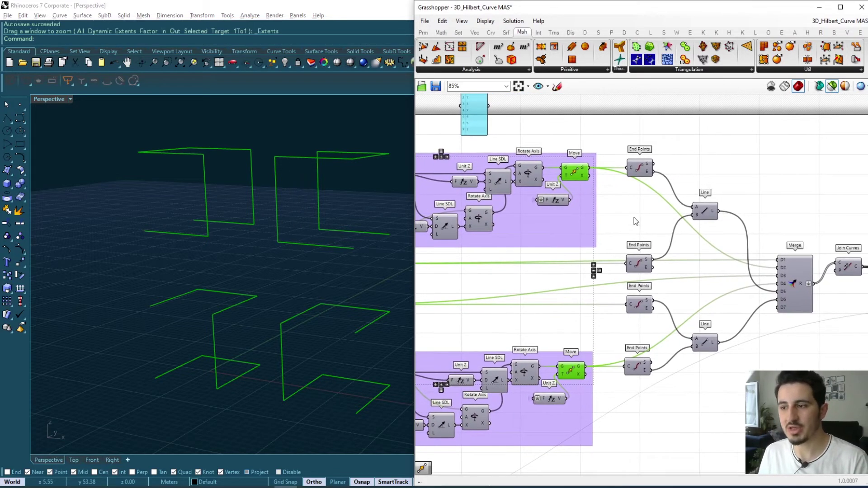
Preview the four pieces' End Points and the bridging Line, orbiting to check the continuous path
{"action": "left_click", "coordinate": [639, 171]}
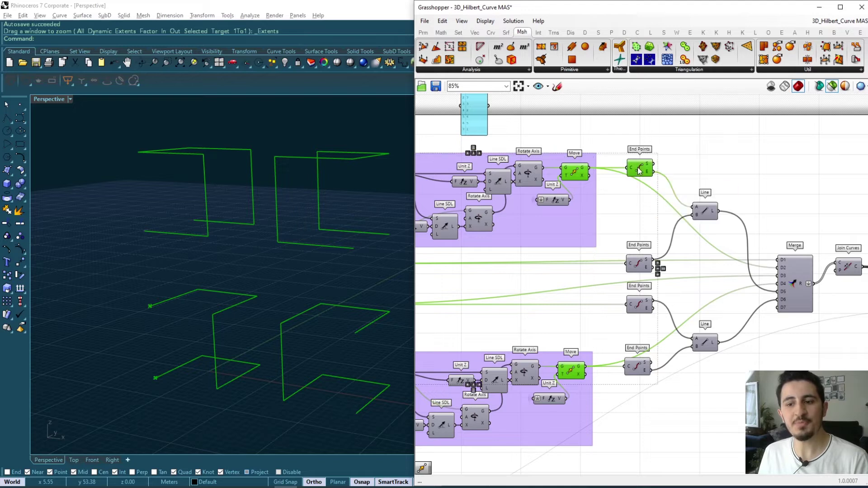
{"action": "left_click", "coordinate": [645, 265], "text": "shift"}
{"action": "left_click", "coordinate": [642, 305], "text": "shift"}
{"action": "left_click", "coordinate": [640, 366], "text": "shift"}
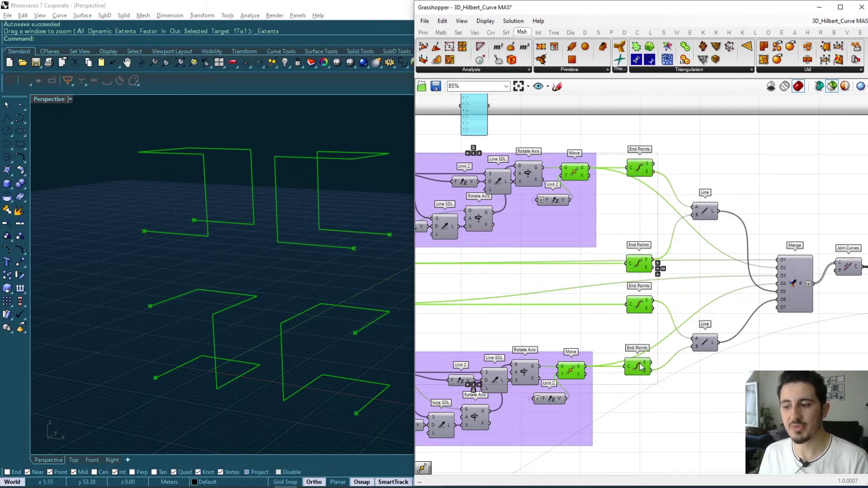
{"action": "left_click", "coordinate": [705, 211], "text": "shift"}
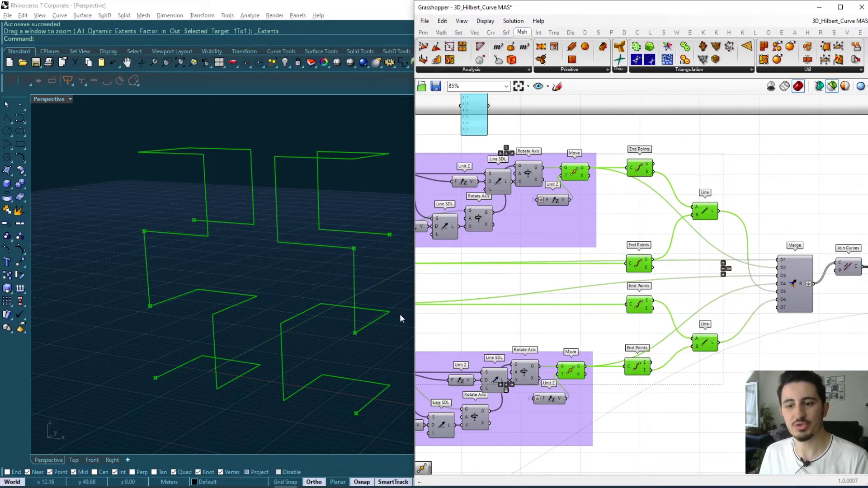
{"action": "right_click_drag", "start_coordinate": [400, 318], "coordinate": [300, 223]}
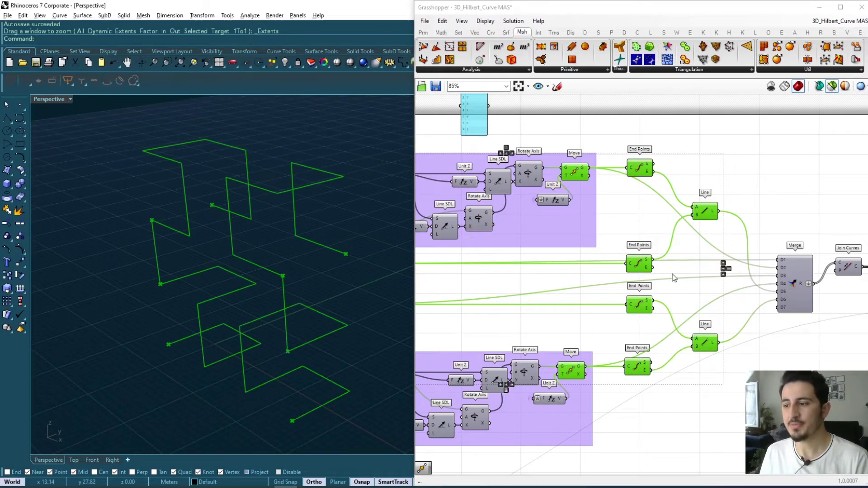
{"action": "right_click_drag", "start_coordinate": [790, 278], "coordinate": [674, 282]}
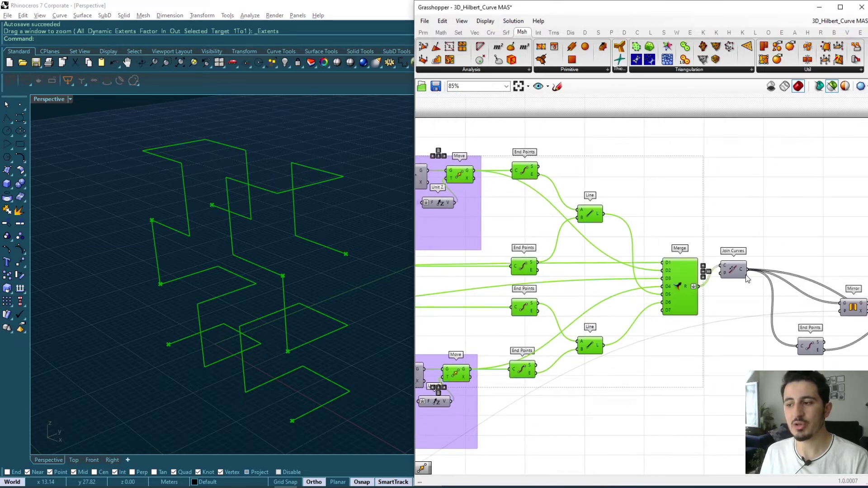
Preview the joined Hilbert curve and its mirrored copy, orbiting around them
{"action": "left_click", "coordinate": [734, 284]}
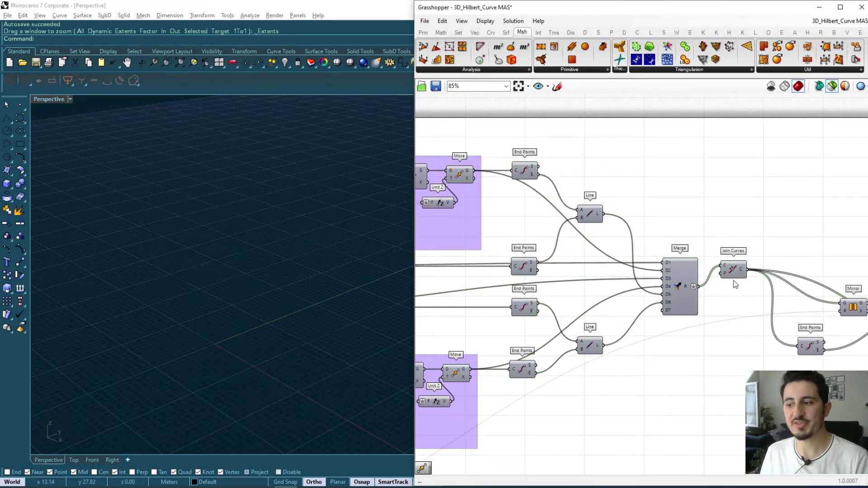
{"action": "right_click_drag", "start_coordinate": [285, 224], "coordinate": [260, 252]}
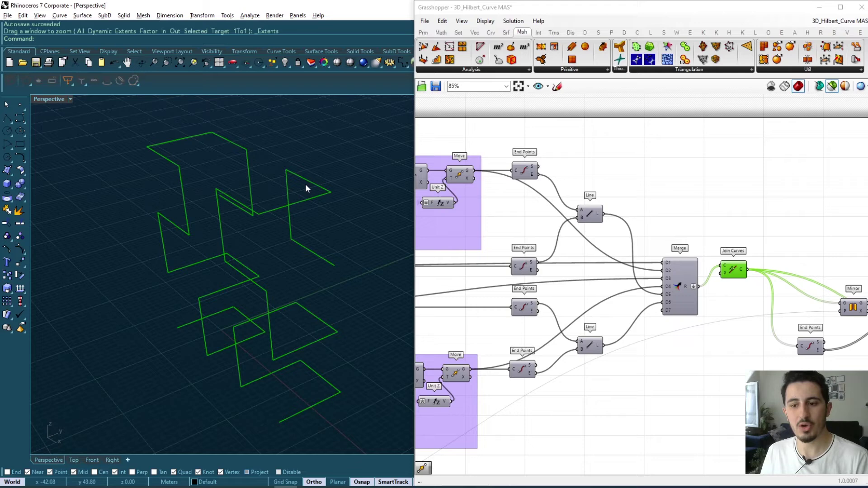
{"action": "scroll", "coordinate": [696, 240], "scroll_direction": "down", "scroll_amount": 2}
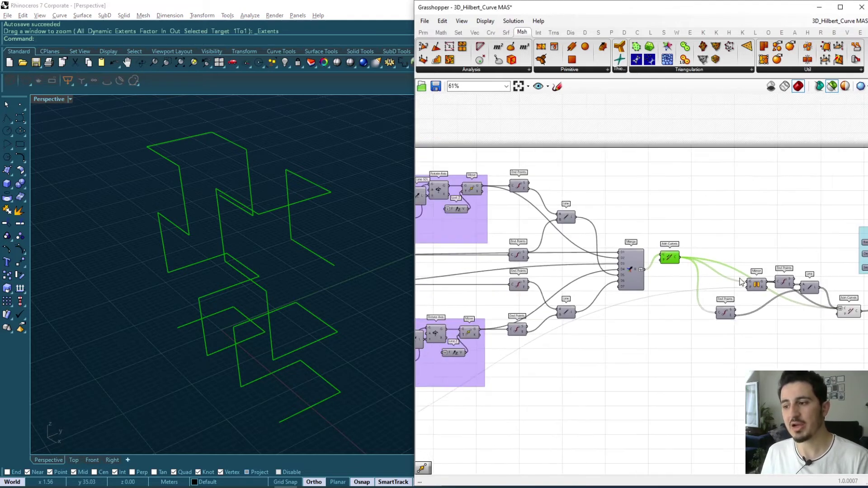
{"action": "right_click_drag", "start_coordinate": [740, 282], "coordinate": [686, 286]}
{"action": "left_click", "coordinate": [686, 286]}
{"action": "right_click_drag", "start_coordinate": [361, 239], "coordinate": [323, 247]}
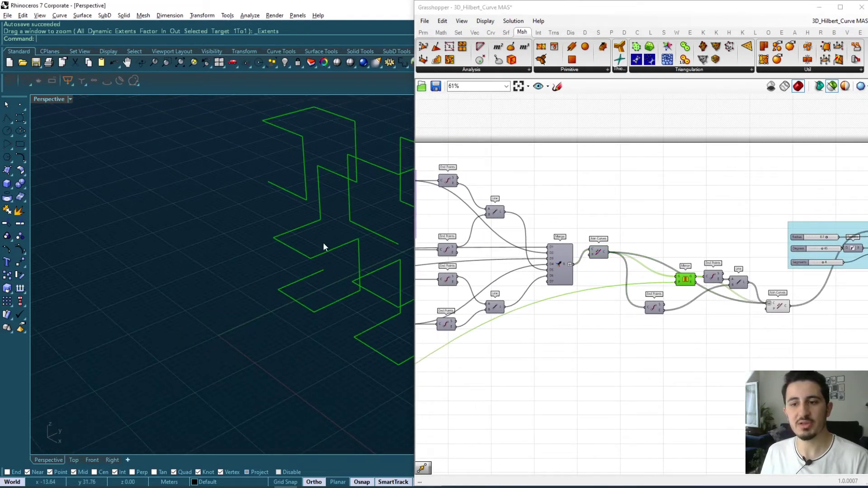
Preview the bridging line, End Points and Join Curves forming the full larger curve
{"action": "left_click", "coordinate": [739, 283], "text": "shift"}
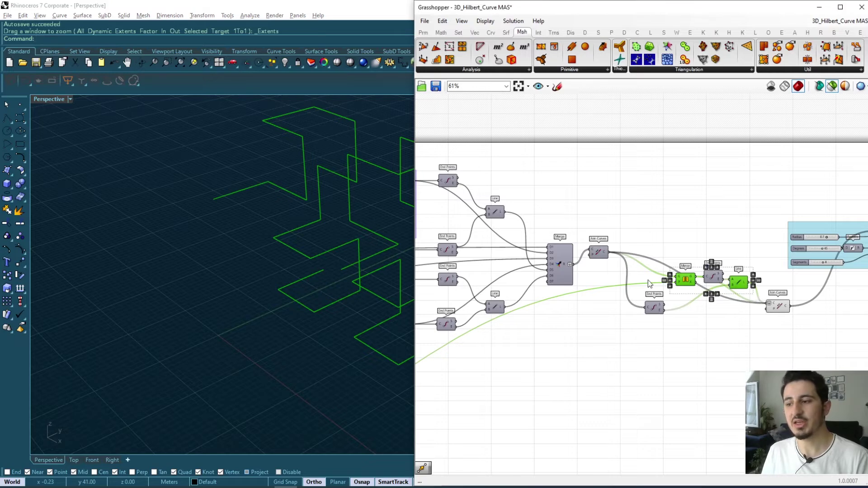
{"action": "right_click_drag", "start_coordinate": [777, 320], "coordinate": [742, 332]}
{"action": "left_click_drag", "start_coordinate": [746, 348], "coordinate": [625, 293], "text": "shift"}
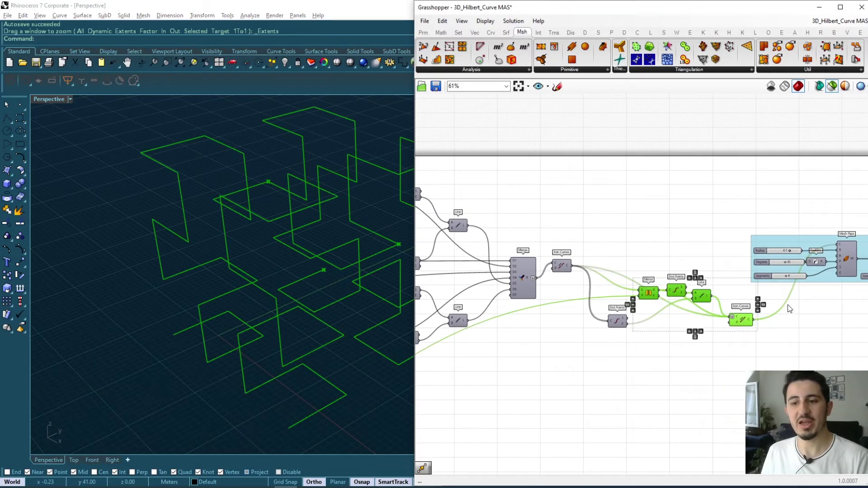
{"action": "right_click_drag", "start_coordinate": [783, 300], "coordinate": [681, 313]}
{"action": "scroll", "coordinate": [681, 313], "scroll_direction": "up", "scroll_amount": 2}
{"action": "left_click", "coordinate": [681, 312]}
{"action": "mouse_move", "coordinate": [194, 313]}
{"action": "right_mouse_down"}
{"action": "mouse_move", "coordinate": [237, 305]}
{"action": "mouse_move", "coordinate": [208, 325]}
{"action": "right_mouse_up"}
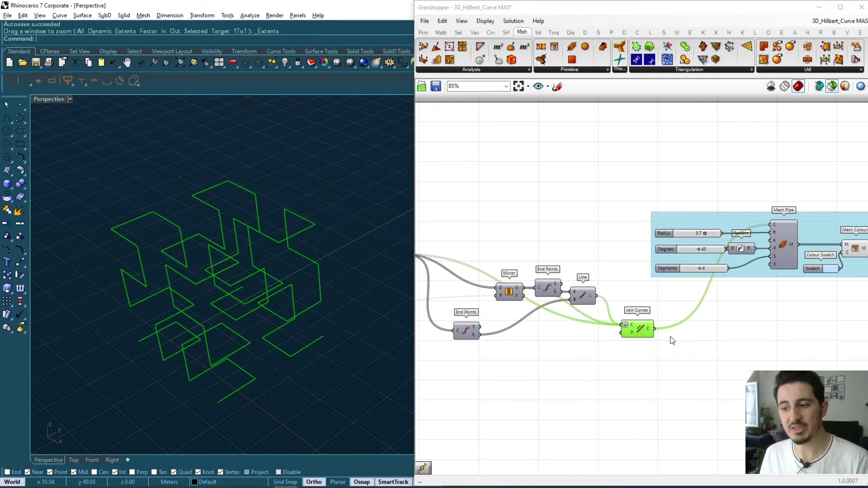
Render the joined Hilbert curve as a Mesh Pipe coloured light blue by Mesh Colours
{"action": "right_click_drag", "start_coordinate": [799, 284], "coordinate": [730, 300]}
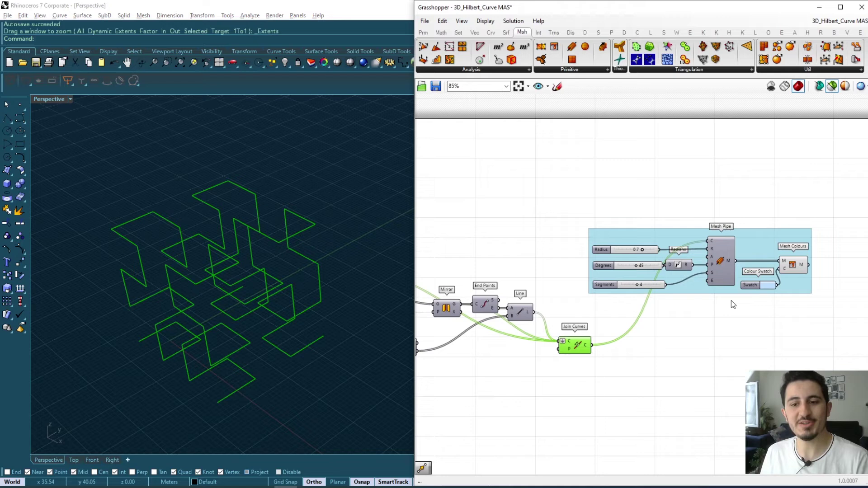
{"action": "left_click", "coordinate": [720, 255]}
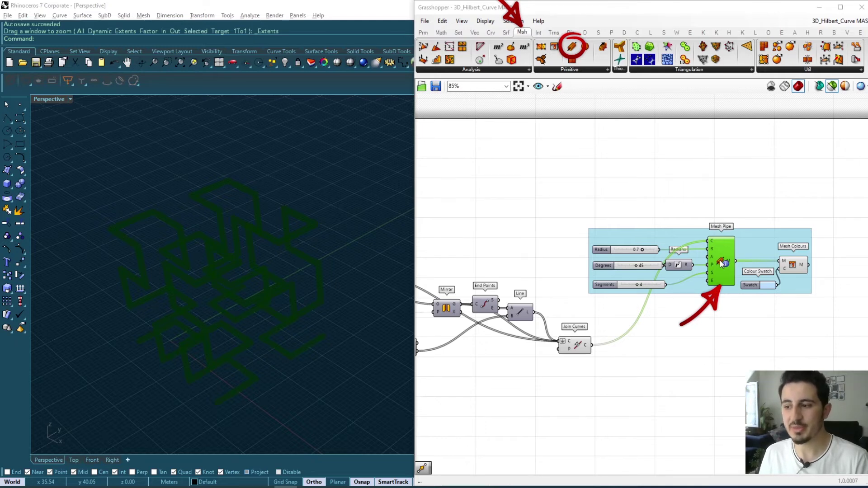
{"action": "left_click", "coordinate": [794, 265]}
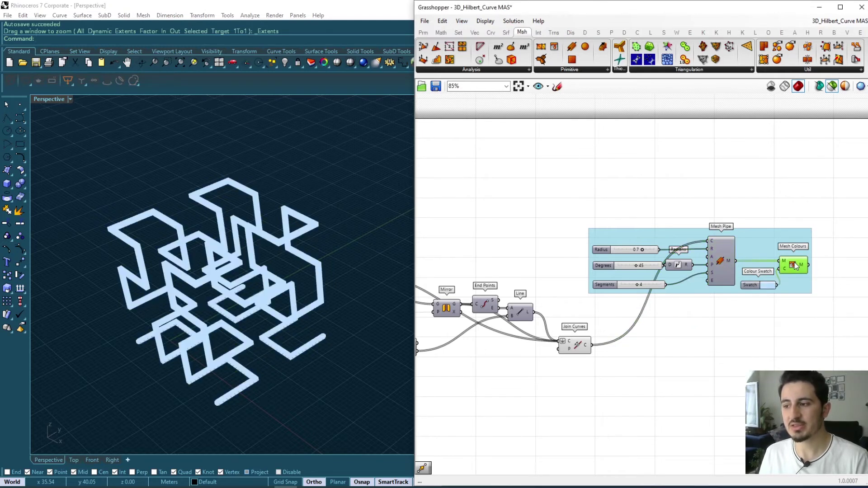
{"action": "scroll", "coordinate": [300, 316], "scroll_direction": "up", "scroll_amount": 2}
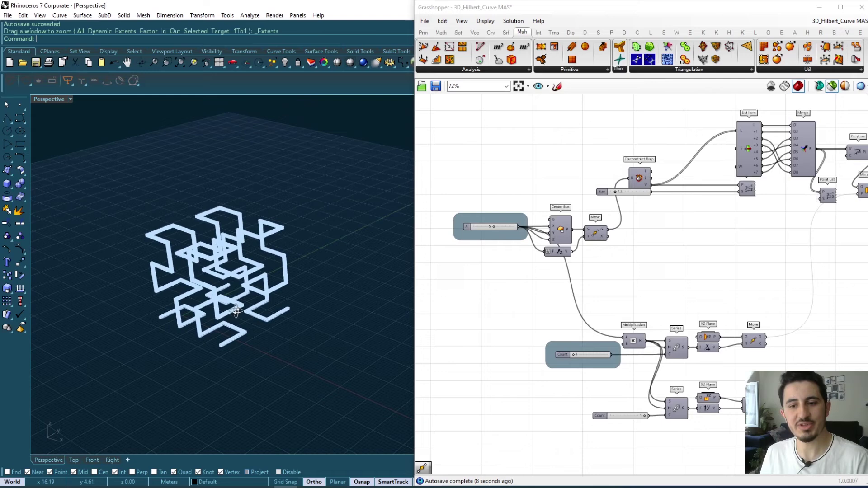
{"action": "left_click_drag", "start_coordinate": [575, 354], "coordinate": [581, 357]}
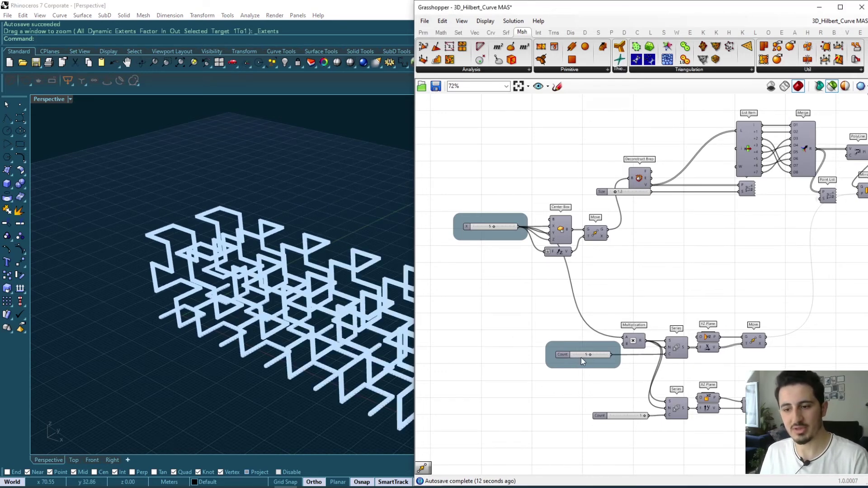
{"action": "mouse_move", "coordinate": [342, 353]}
{"action": "right_mouse_down"}
{"action": "mouse_move", "coordinate": [296, 327]}
{"action": "mouse_move", "coordinate": [205, 315]}
{"action": "right_mouse_up"}
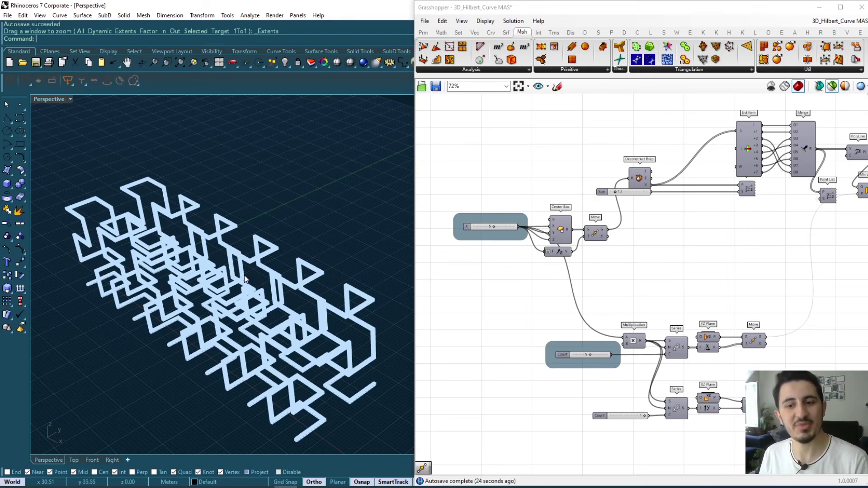
{"action": "left_click_drag", "start_coordinate": [493, 227], "coordinate": [496, 228]}
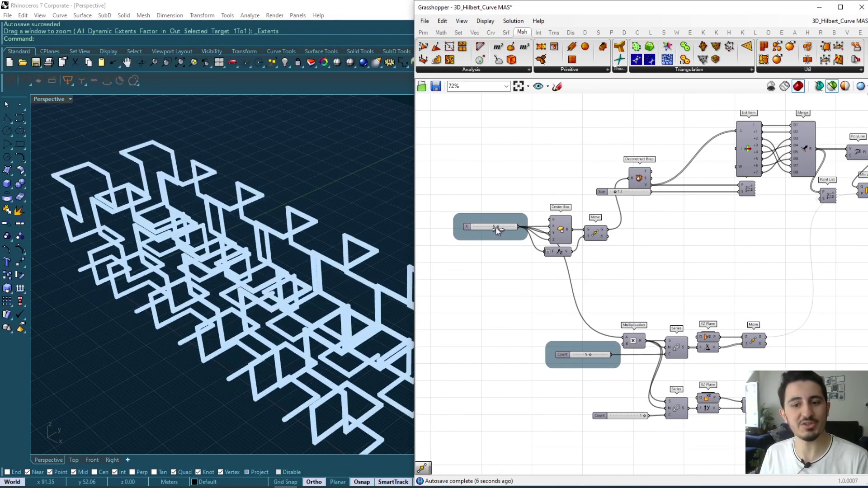
{"action": "left_click_drag", "start_coordinate": [586, 355], "coordinate": [572, 355]}
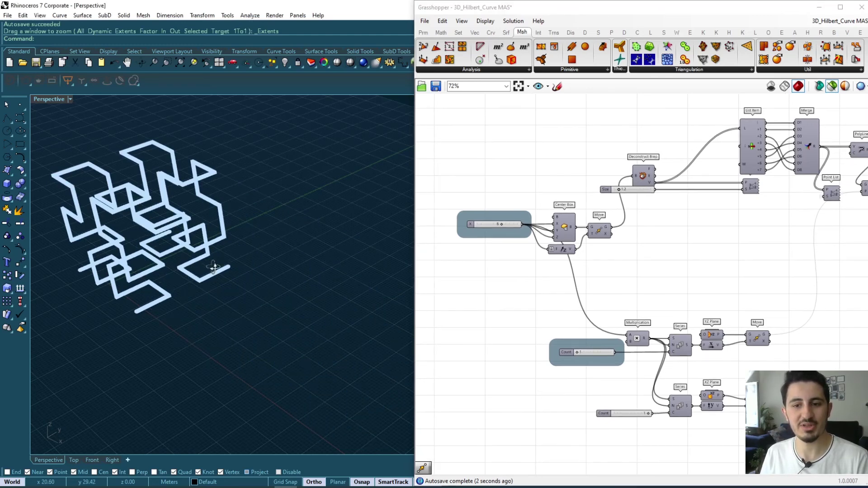